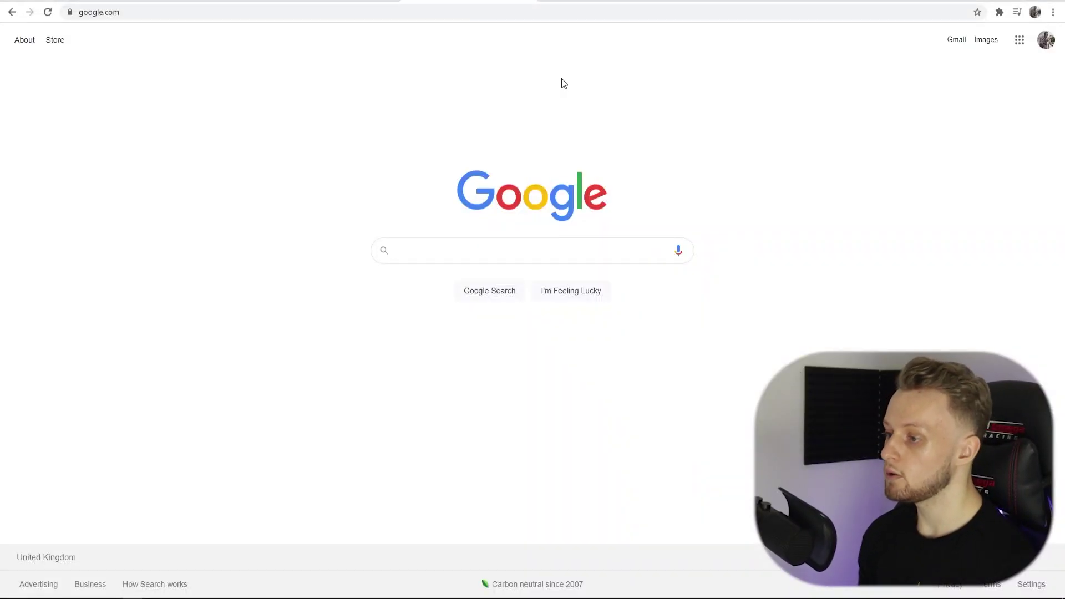
# Search Google for 'voicemod'
pyautogui.write('voice')
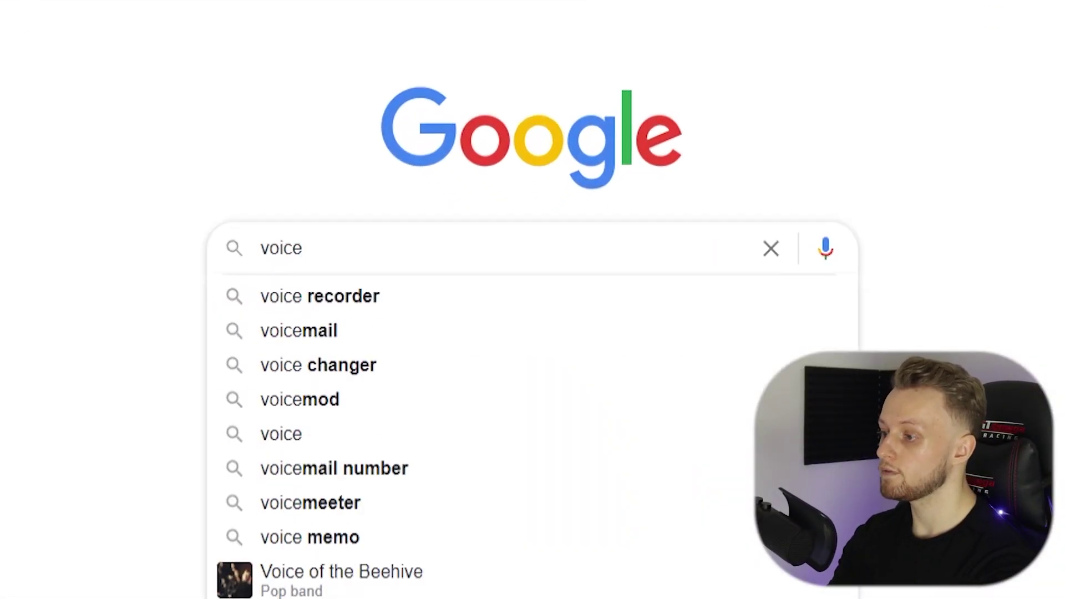
pyautogui.write('mod')
pyautogui.press('Return')
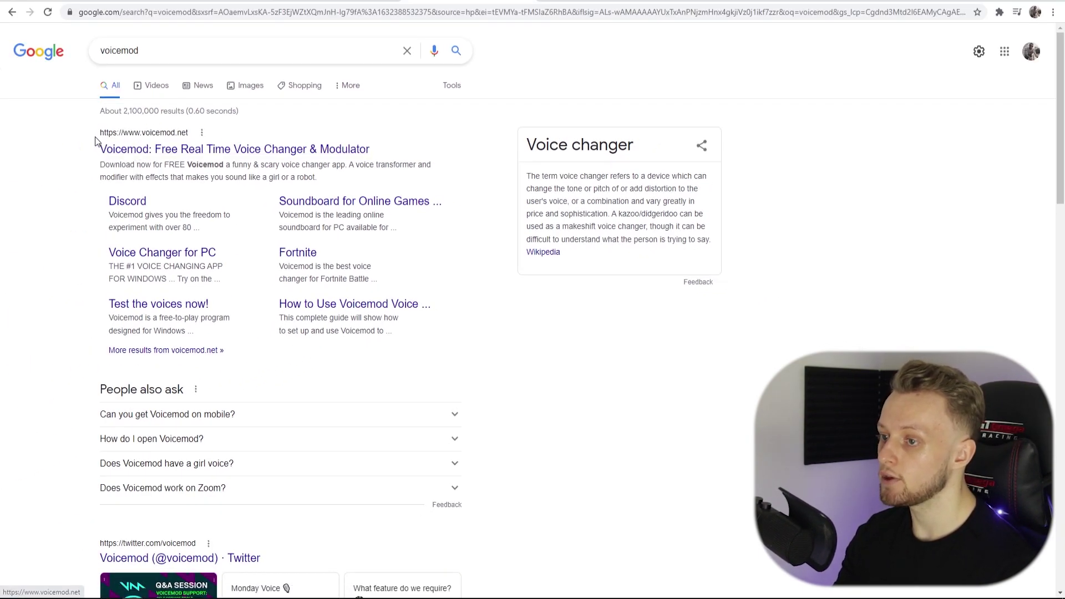
# Open the voicemod.net result and accept all of the site's cookies
pyautogui.click(135, 150)
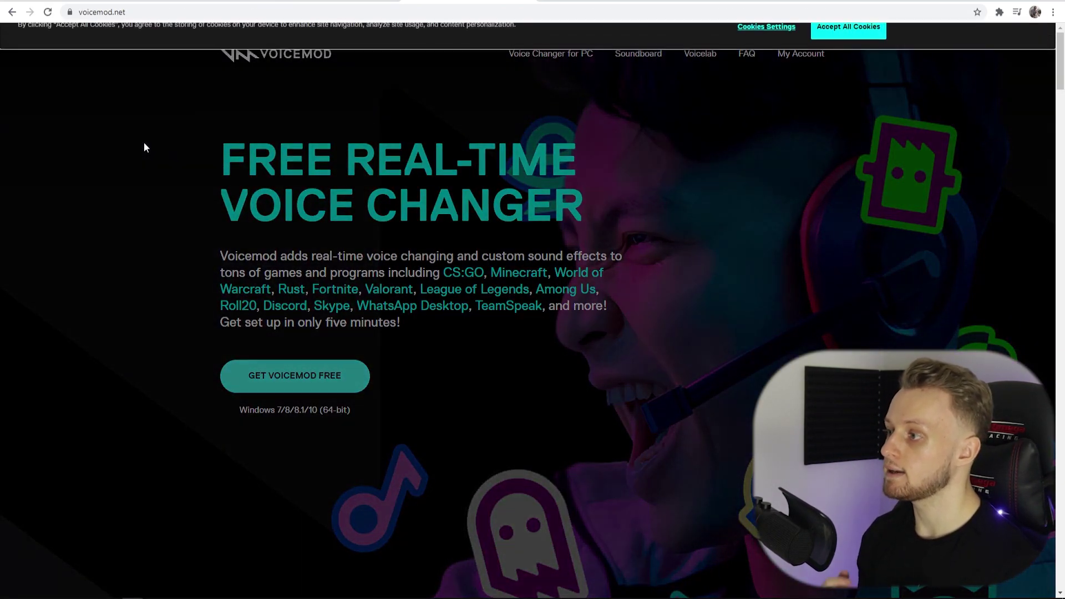
pyautogui.click(813, 51)
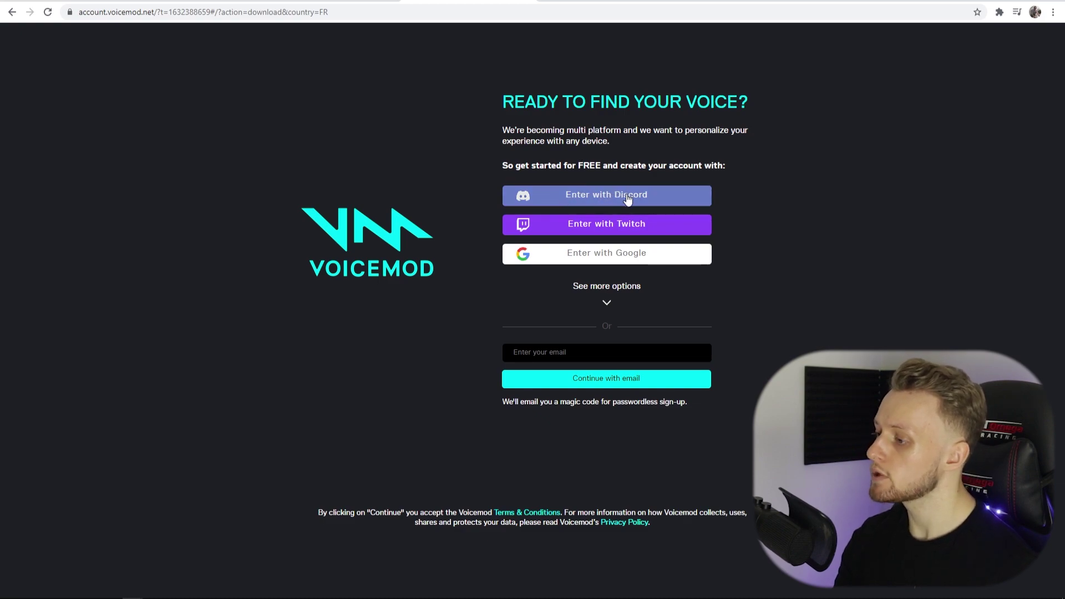
# Sign up for Voicemod with Discord and open the downloaded VoicemodSetup installer
pyautogui.click(608, 197)
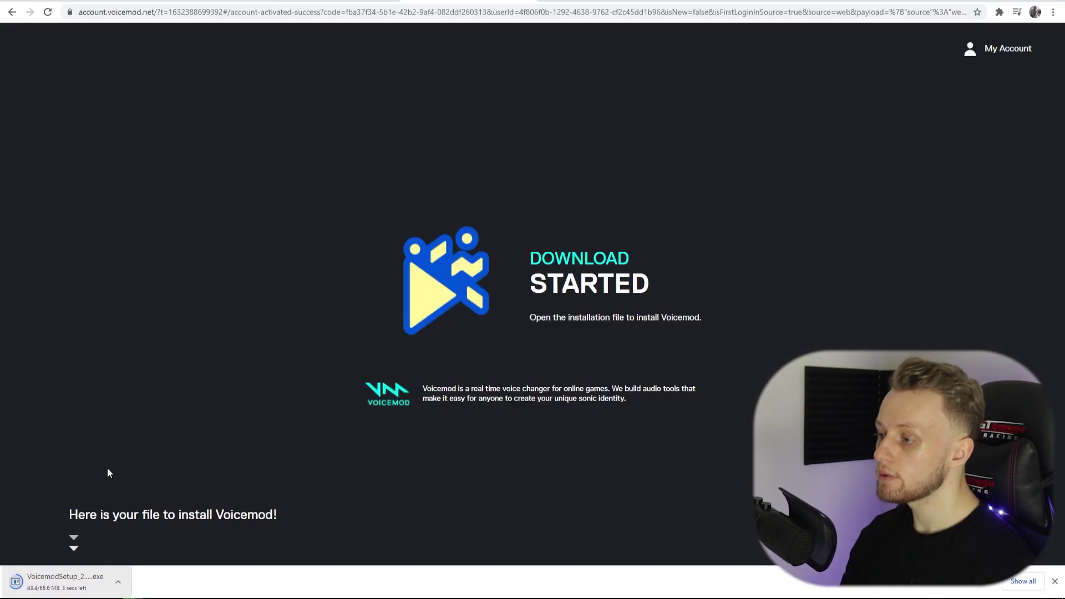
pyautogui.click(59, 583)
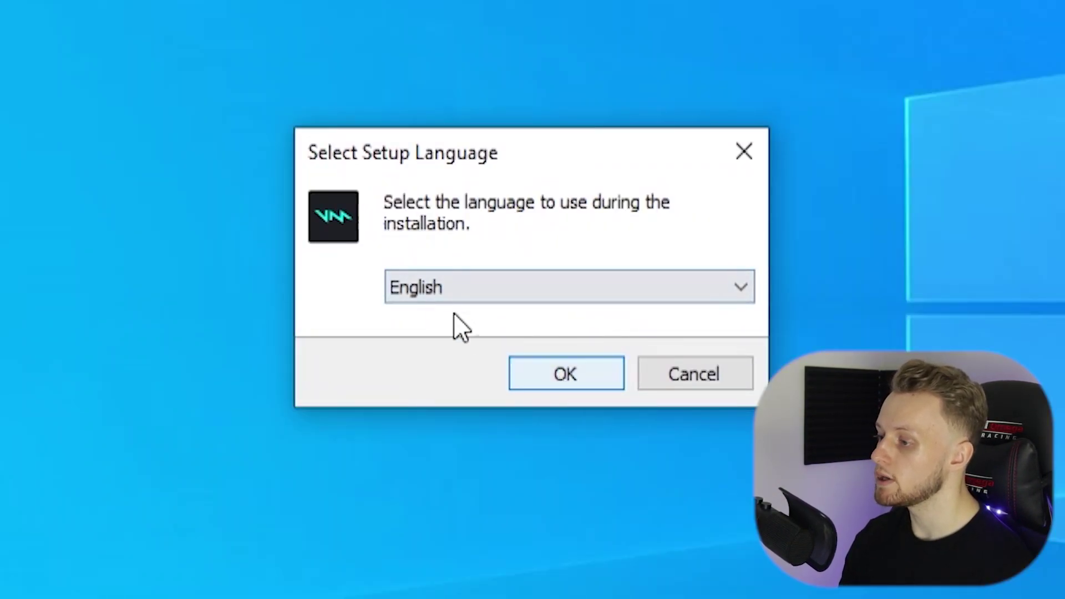
# Install Voicemod in English to C:\Program Files\Voicemod Desktop, keeping both default shortcuts
pyautogui.click(561, 377)
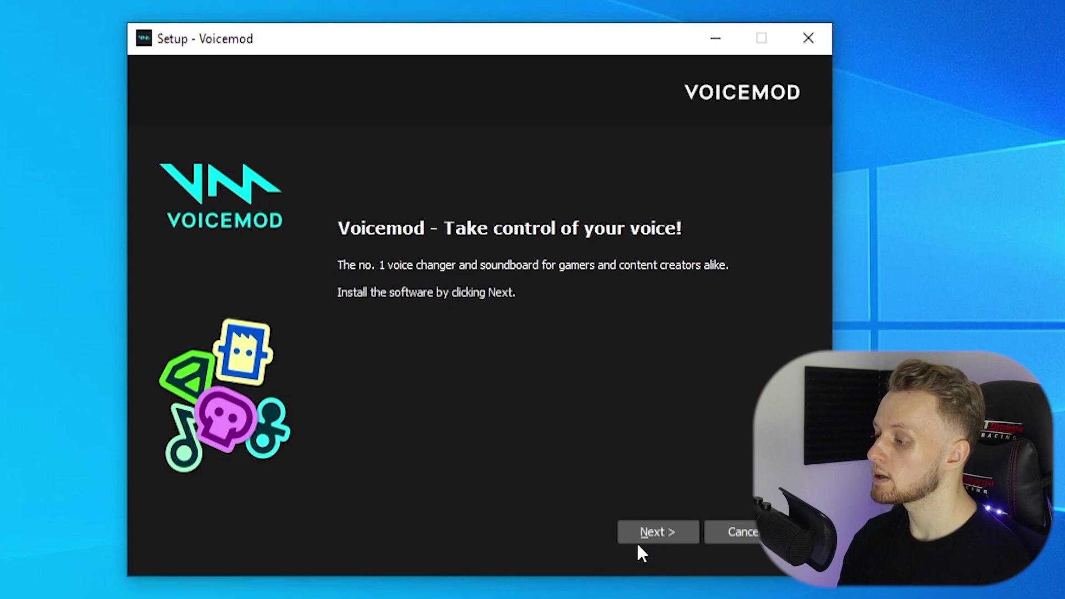
pyautogui.click(646, 530)
pyautogui.click(396, 399)
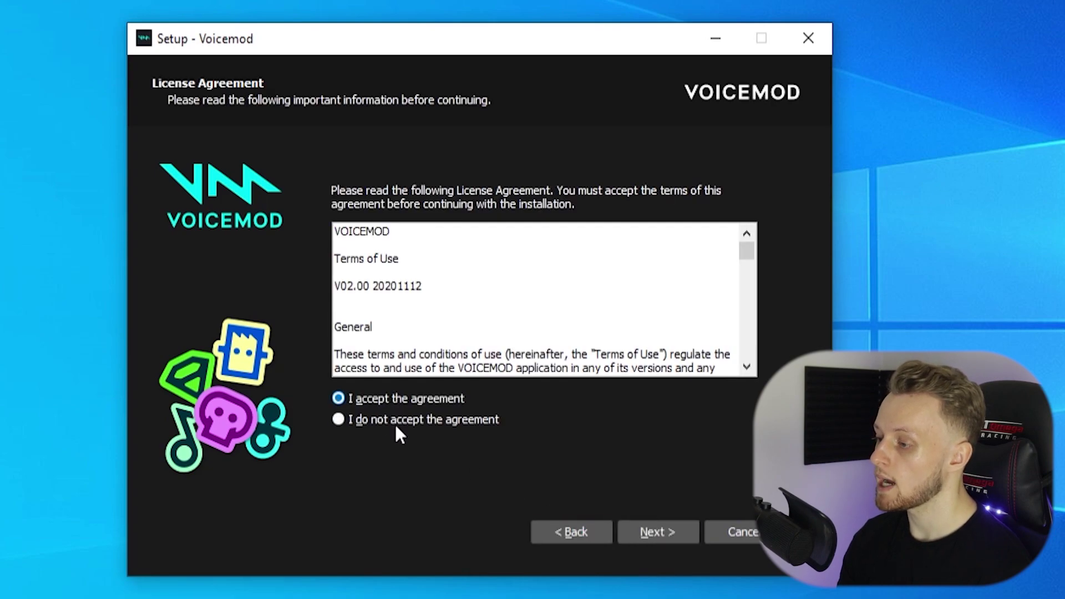
pyautogui.click(646, 534)
pyautogui.moveTo(565, 268); pyautogui.dragTo(313, 273)
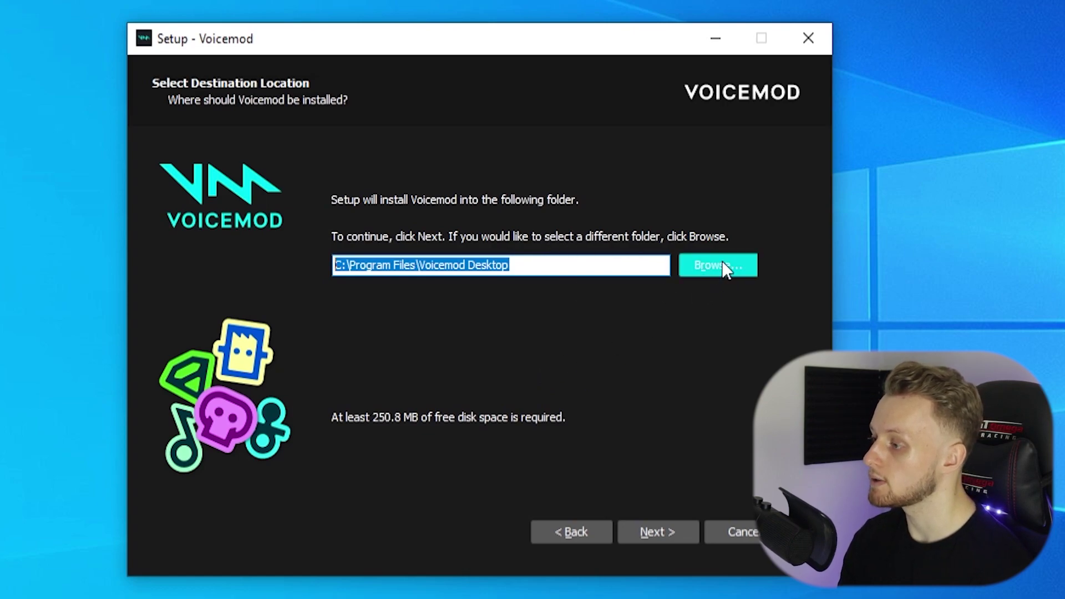
pyautogui.click(688, 533)
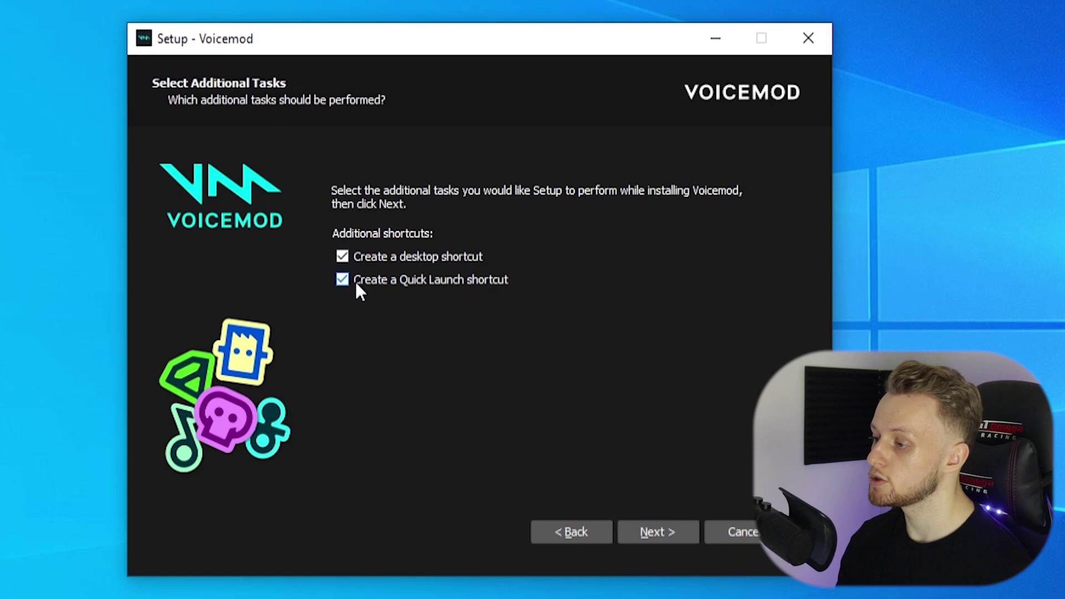
pyautogui.click(662, 524)
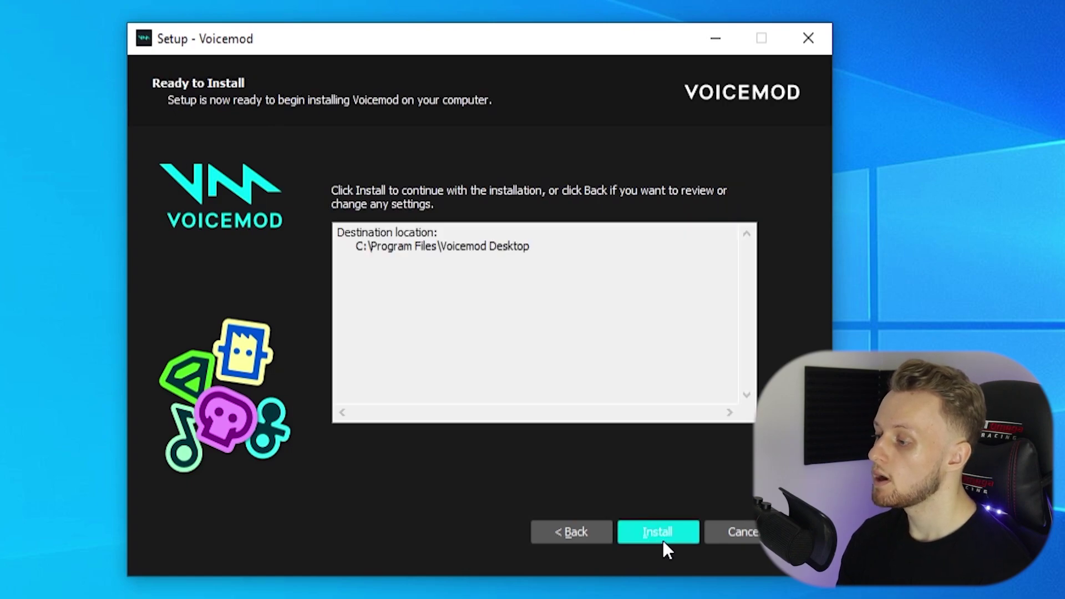
pyautogui.click(660, 536)
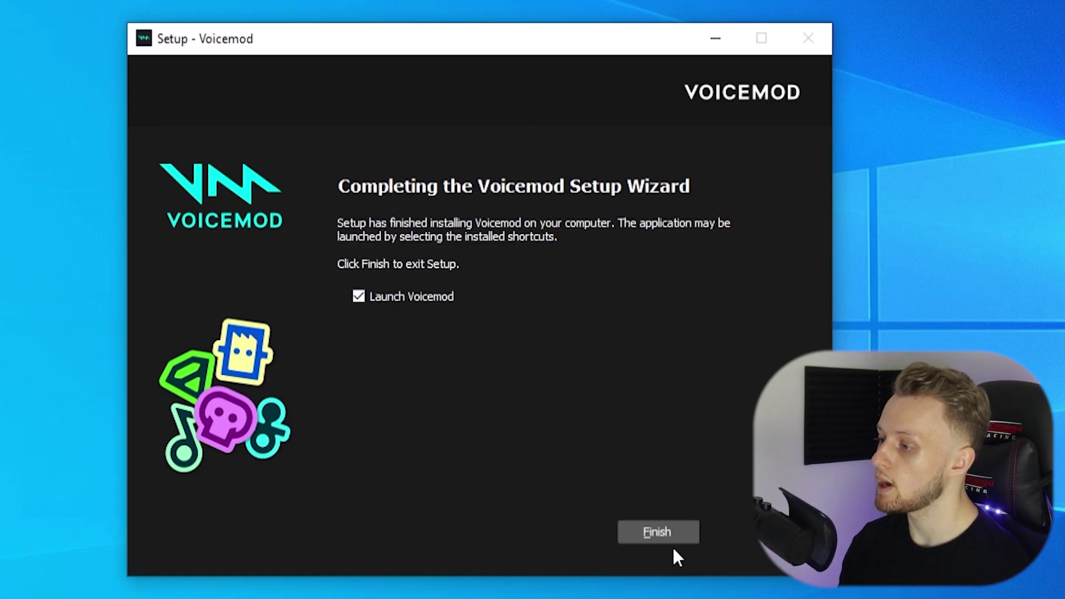
# Launch Voicemod, accept its terms, and use RODE NT-USB microphone with Realtek speakers as headphones
pyautogui.click(653, 528)
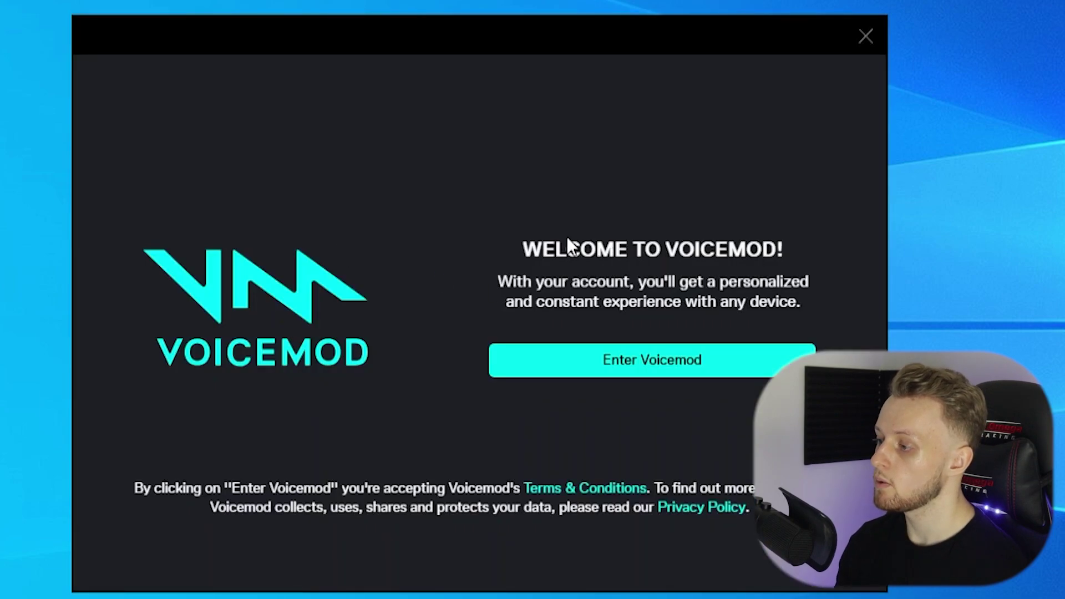
pyautogui.click(632, 364)
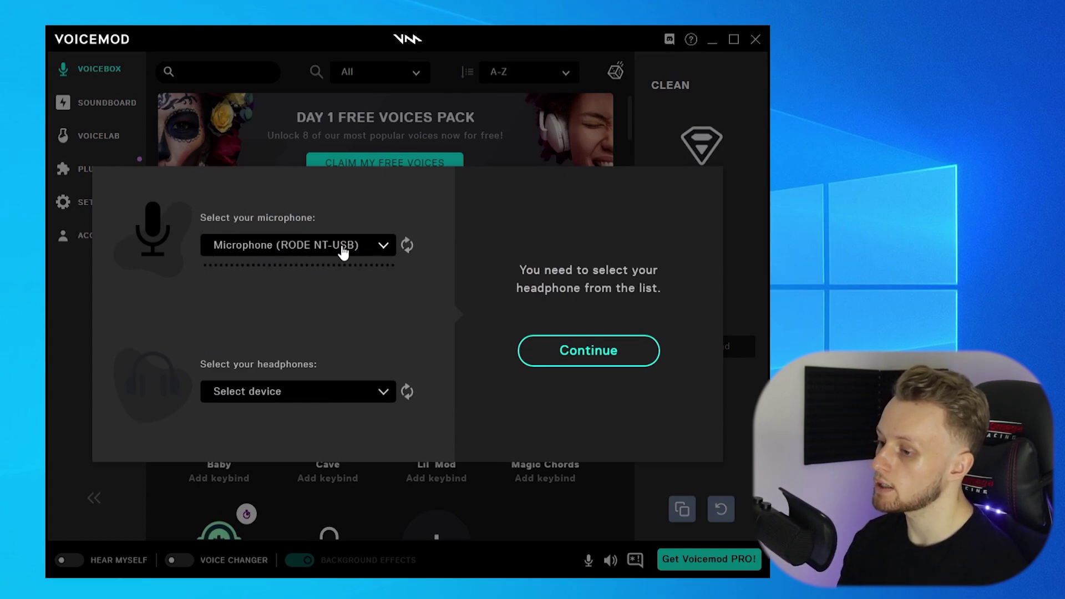
pyautogui.click(311, 391)
pyautogui.click(278, 439)
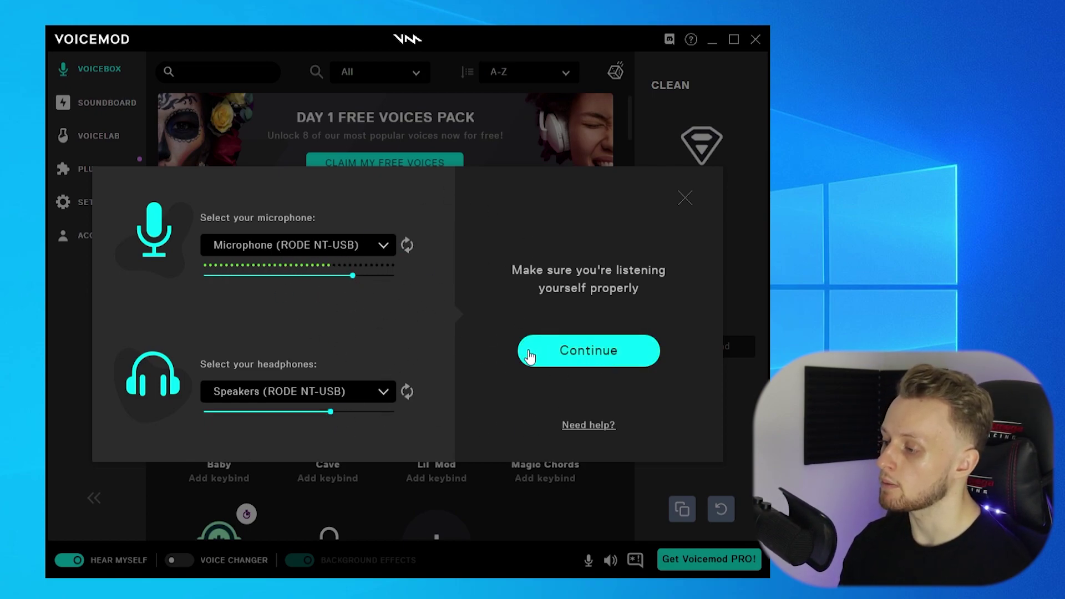
pyautogui.click(580, 351)
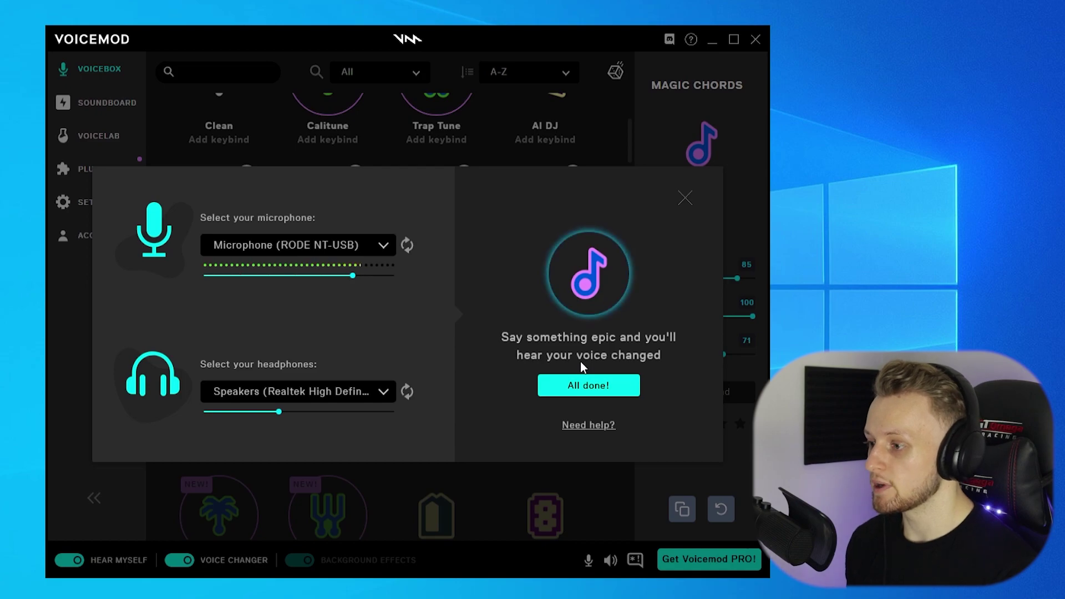
pyautogui.click(586, 385)
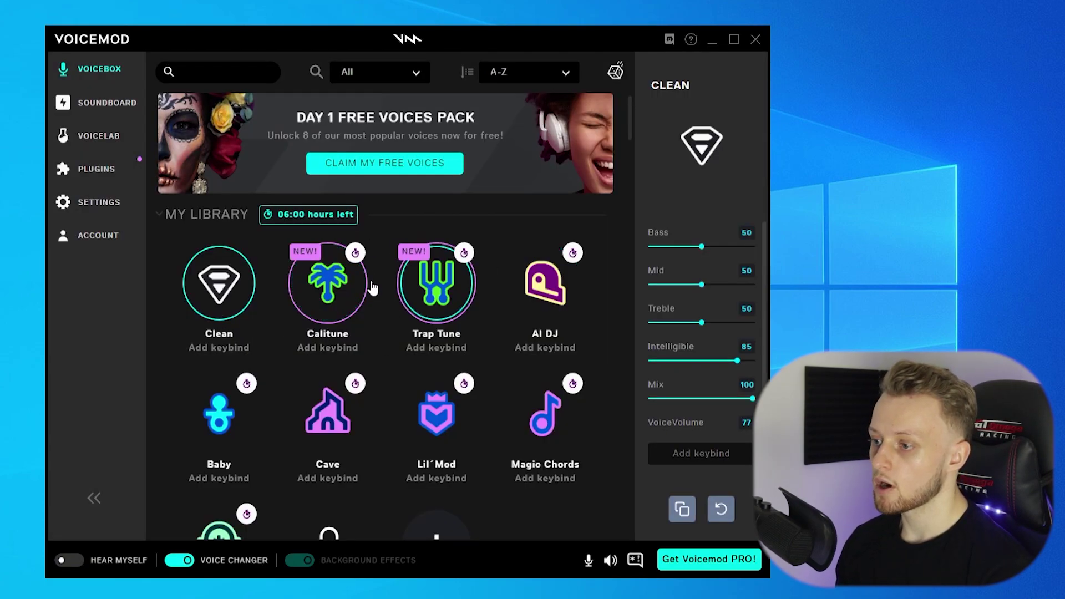
pyautogui.scroll(-5, 371, 281)
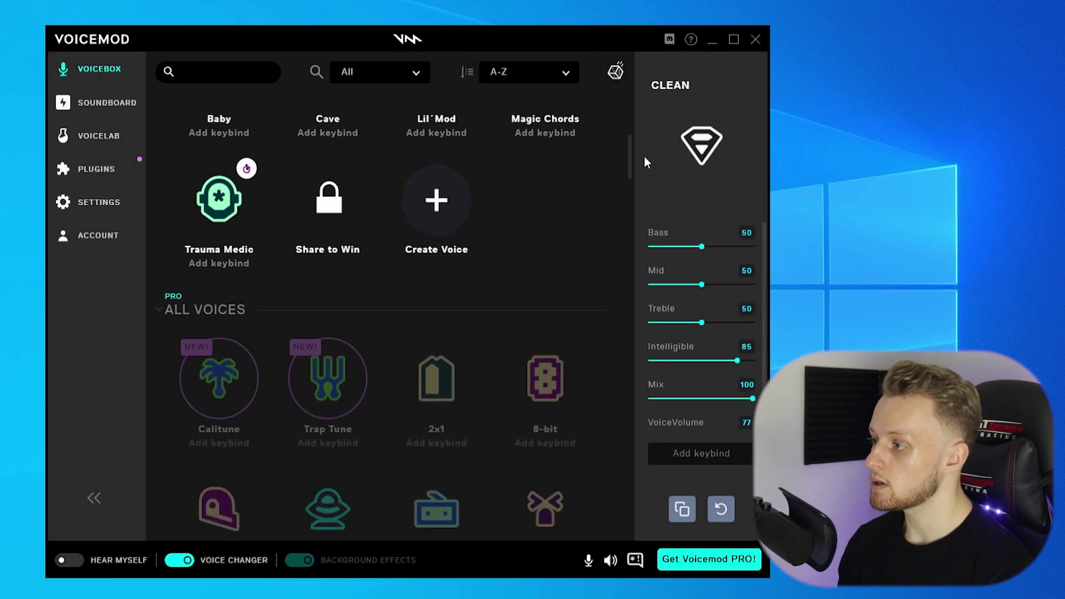
pyautogui.scroll(5, 541, 231)
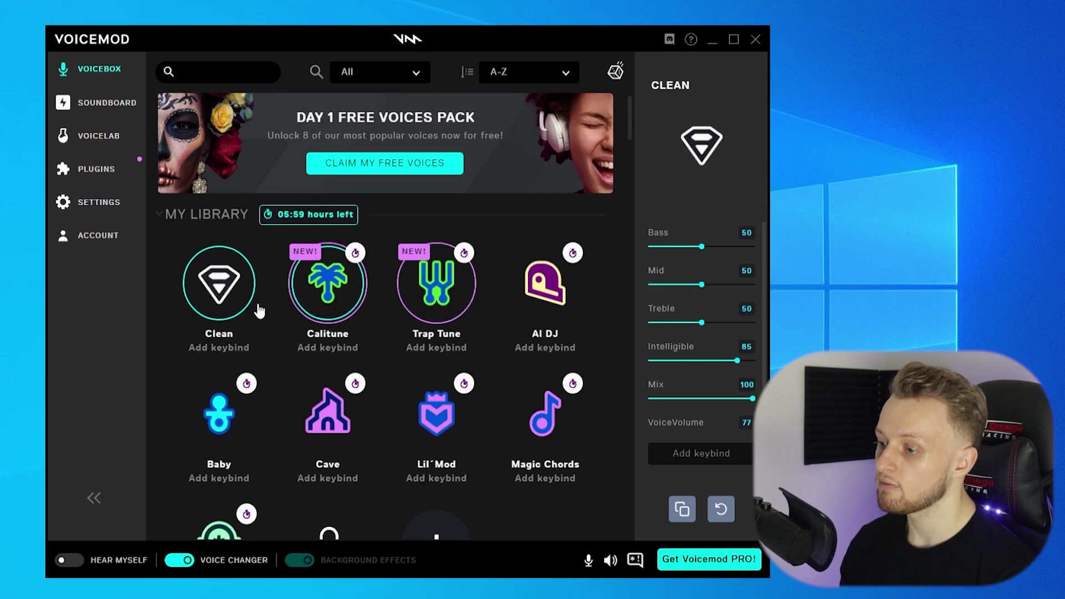
pyautogui.scroll(-1, 247, 304)
pyautogui.scroll(1, 283, 313)
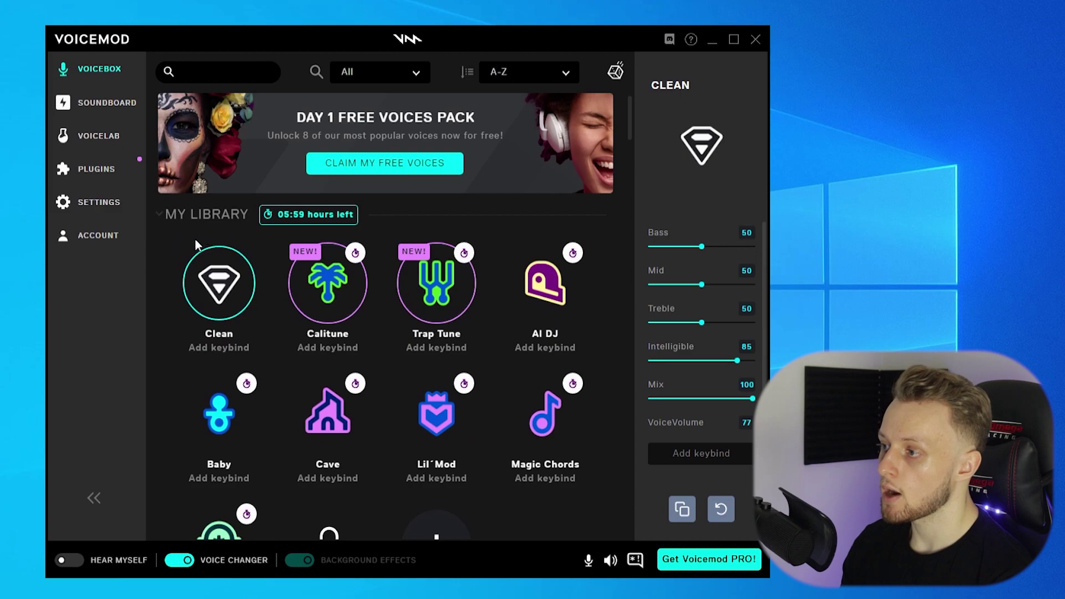
pyautogui.scroll(-15, 233, 294)
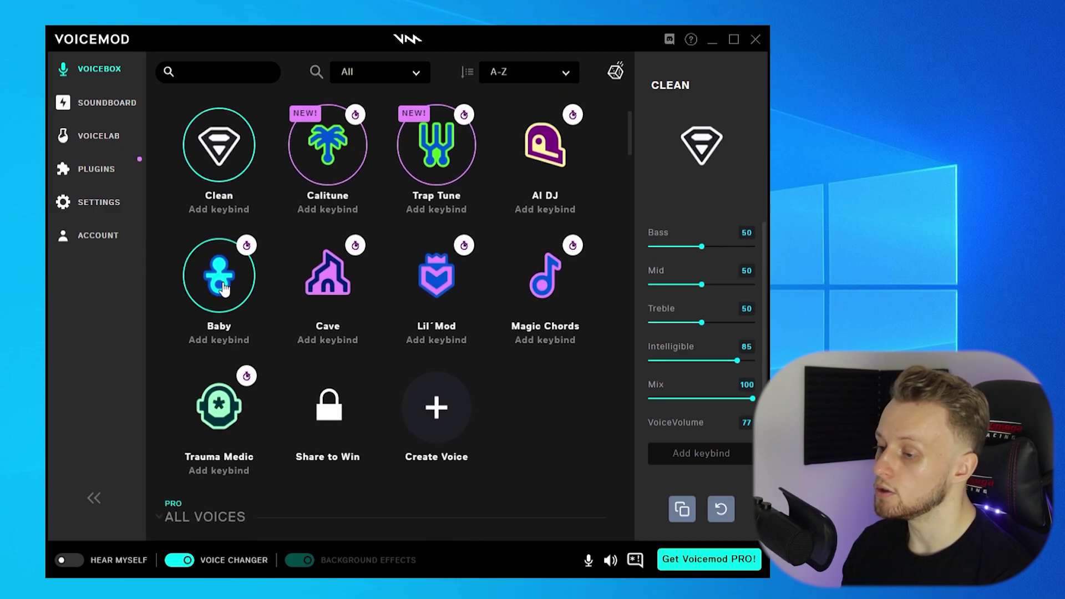
pyautogui.scroll(12, 293, 343)
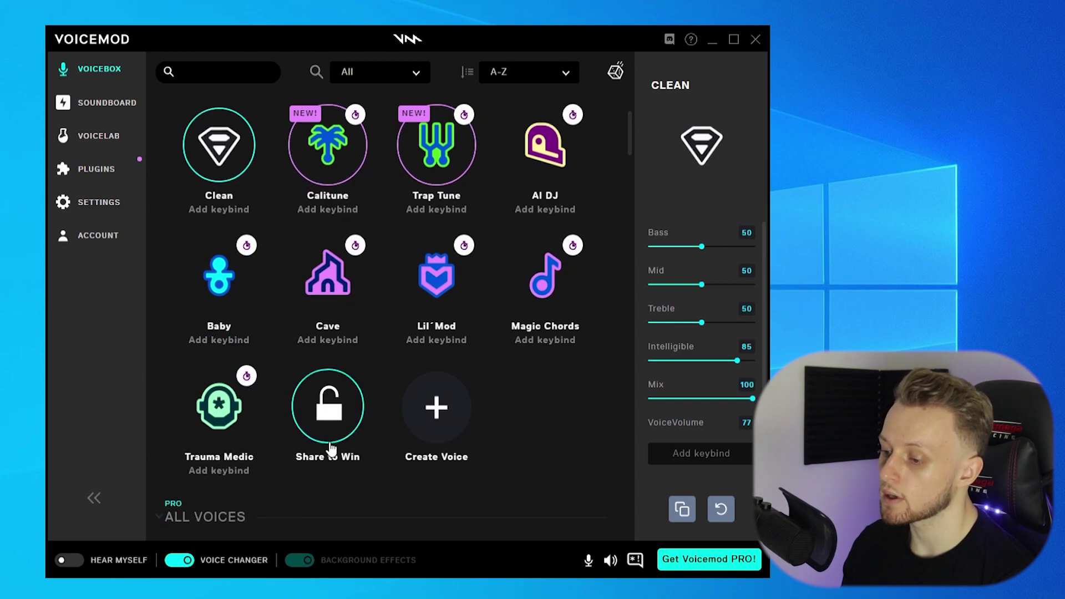
pyautogui.scroll(3, 332, 447)
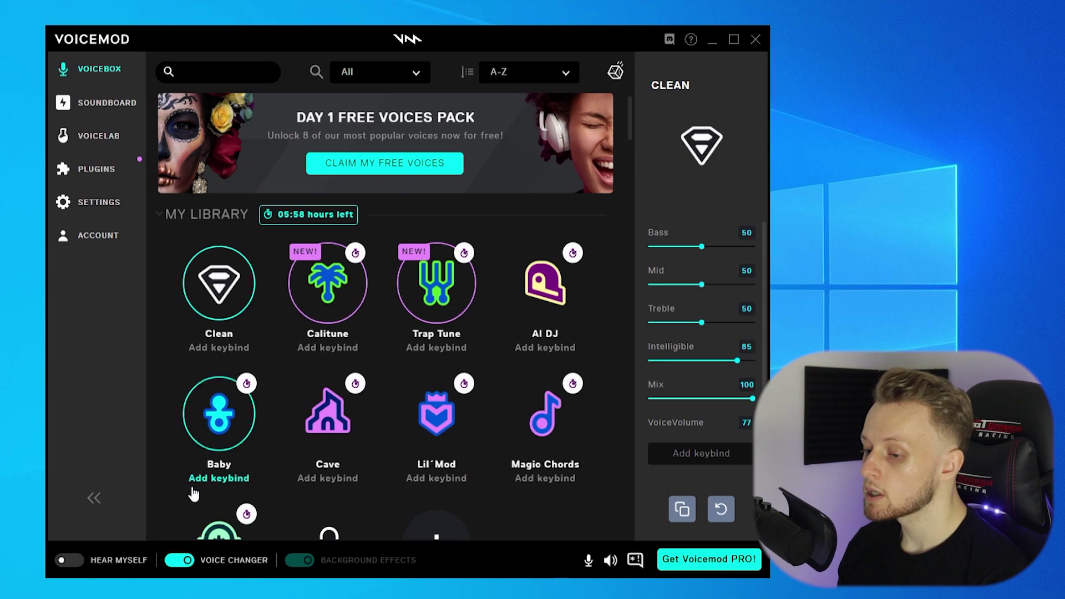
pyautogui.click(69, 561)
pyautogui.click(73, 561)
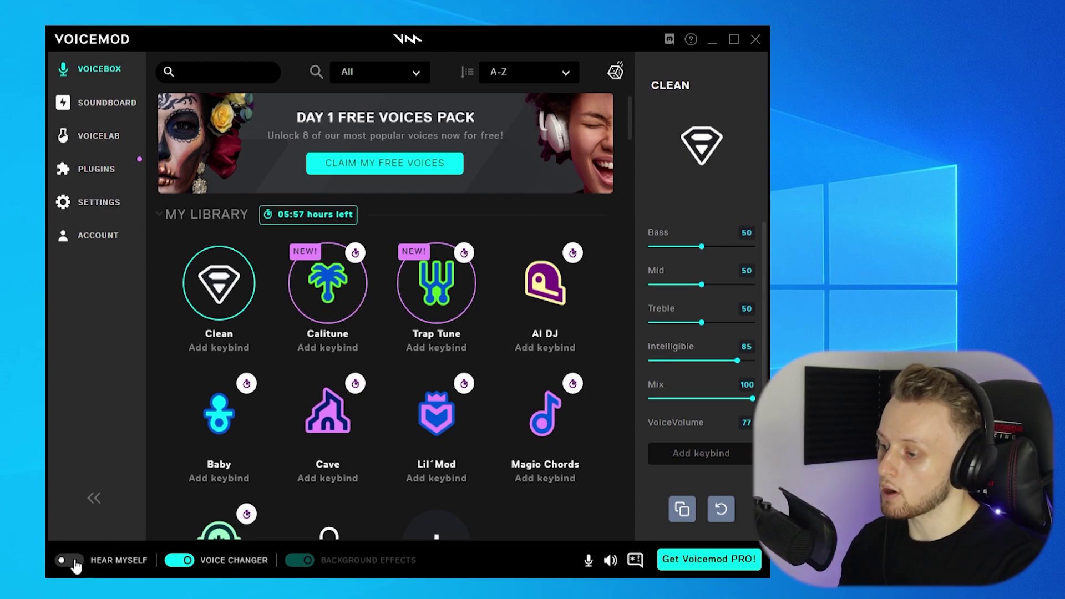
pyautogui.click(74, 561)
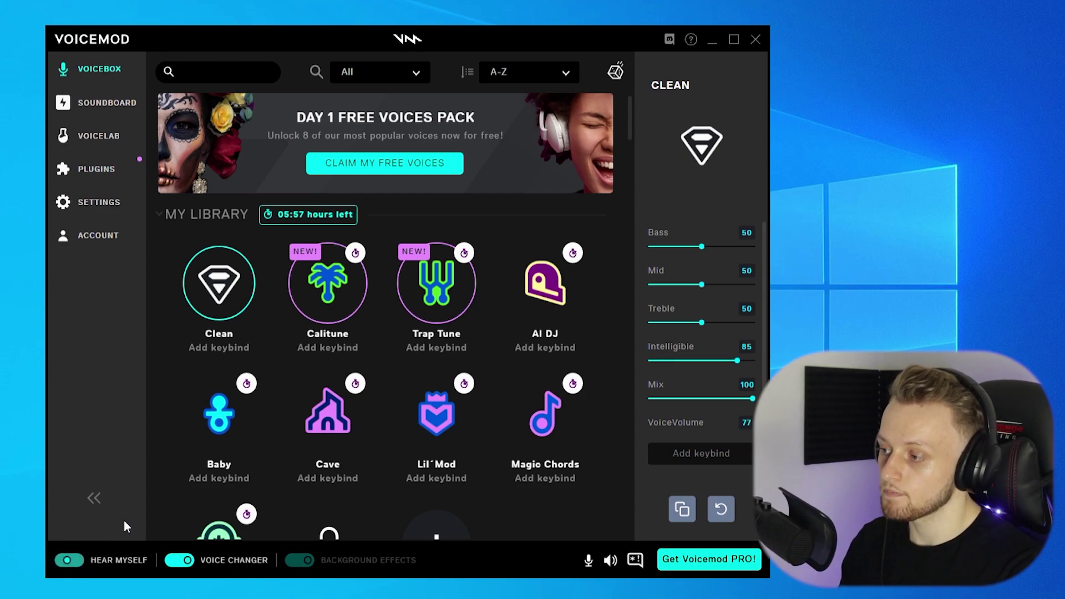
pyautogui.click(437, 310)
pyautogui.click(545, 283)
pyautogui.scroll(-1, 538, 333)
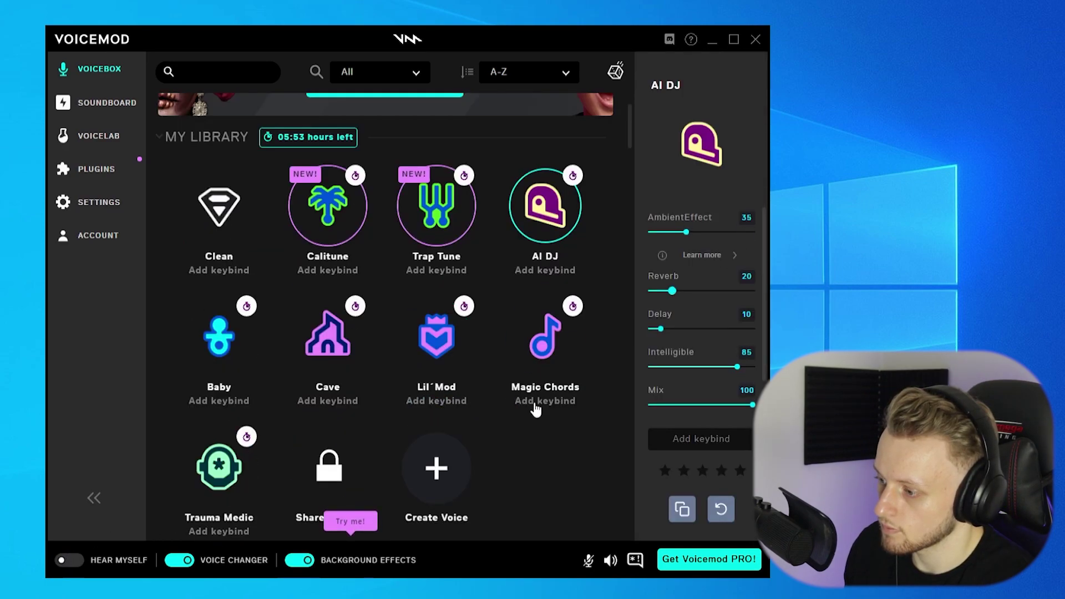
pyautogui.click(74, 560)
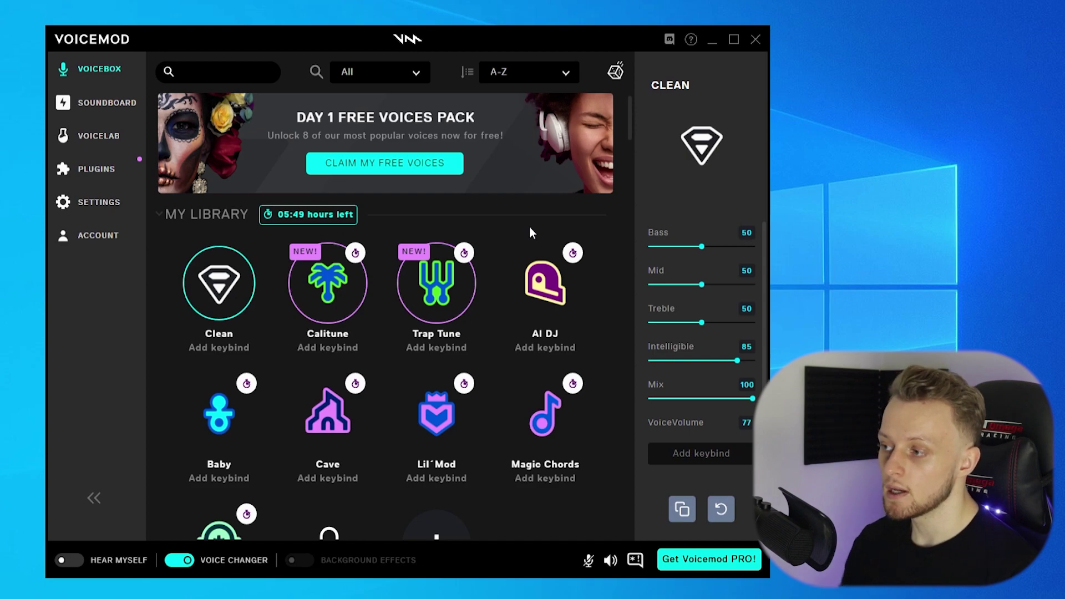
# Browse the voices and Soundboard, return to Voicebox, then bring up the launcher for Discord
pyautogui.scroll(-1, 269, 377)
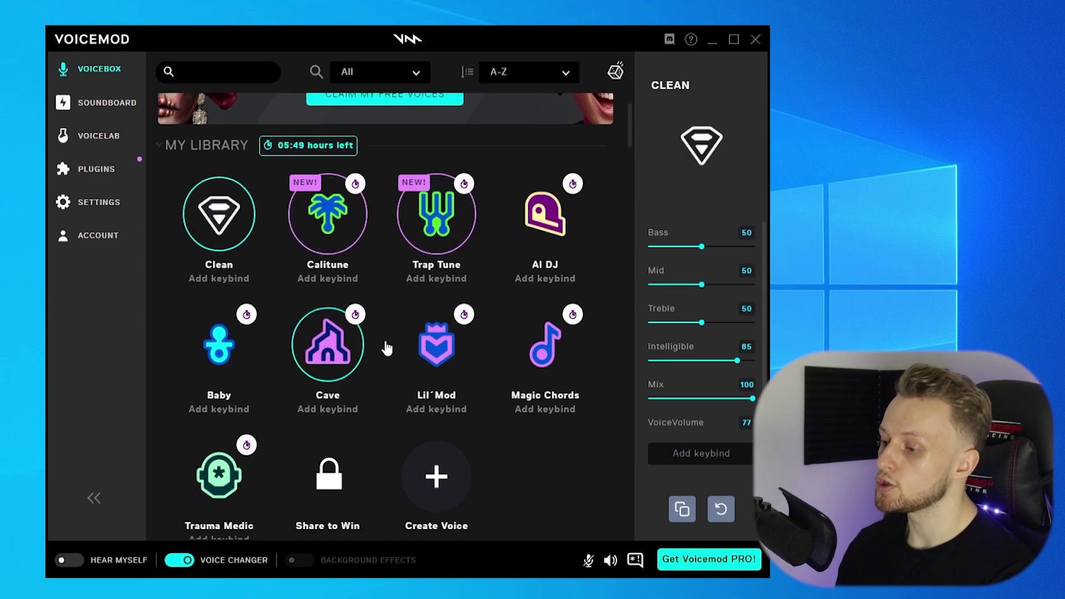
pyautogui.scroll(1, 359, 166)
pyautogui.scroll(1, 361, 167)
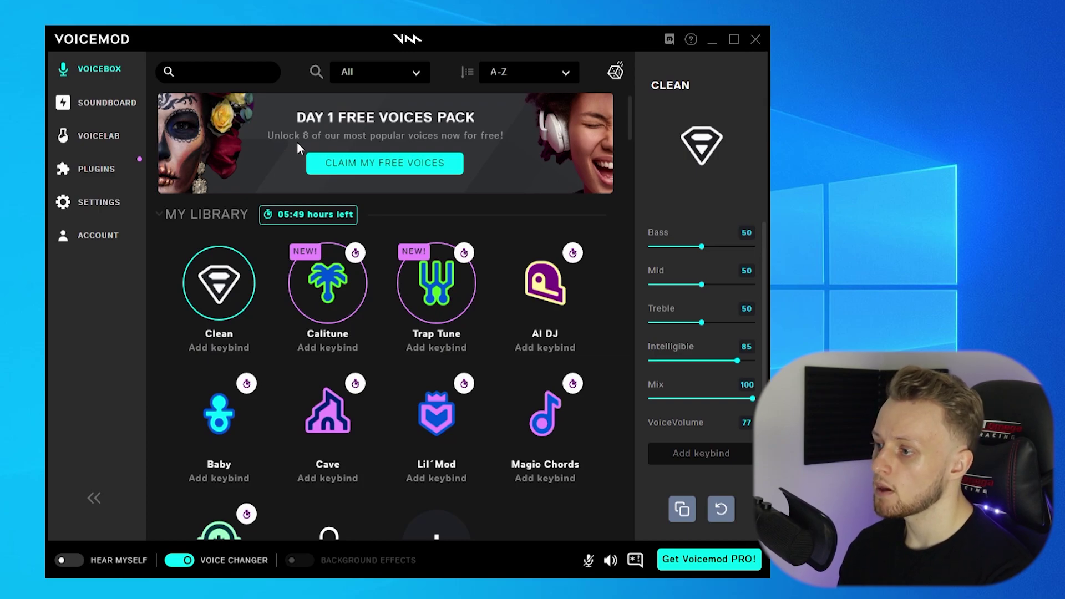
pyautogui.scroll(-8, 260, 303)
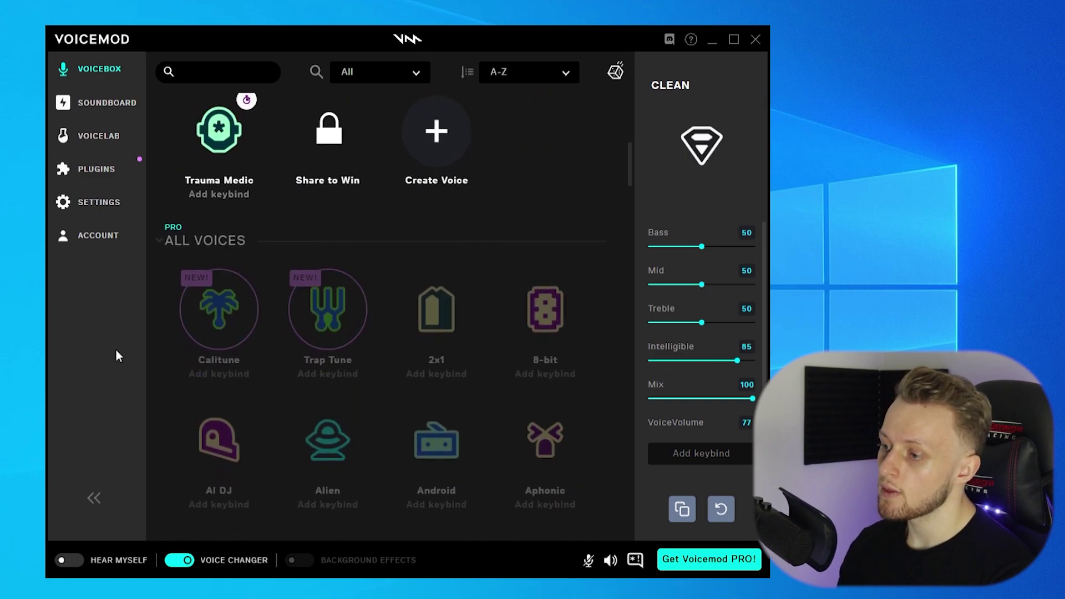
pyautogui.scroll(8, 430, 333)
pyautogui.click(100, 102)
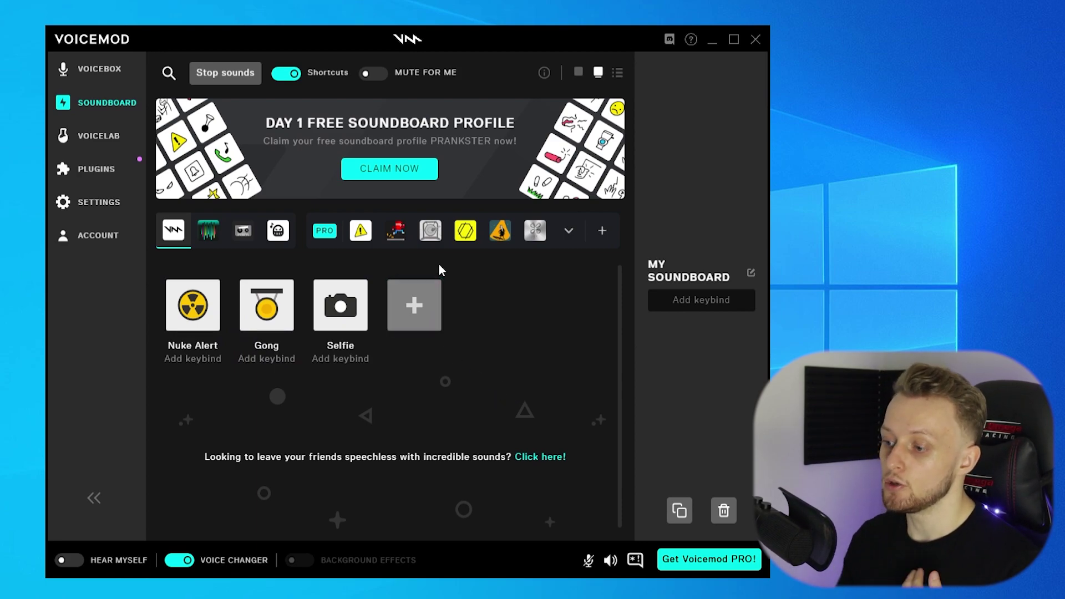
pyautogui.click(84, 78)
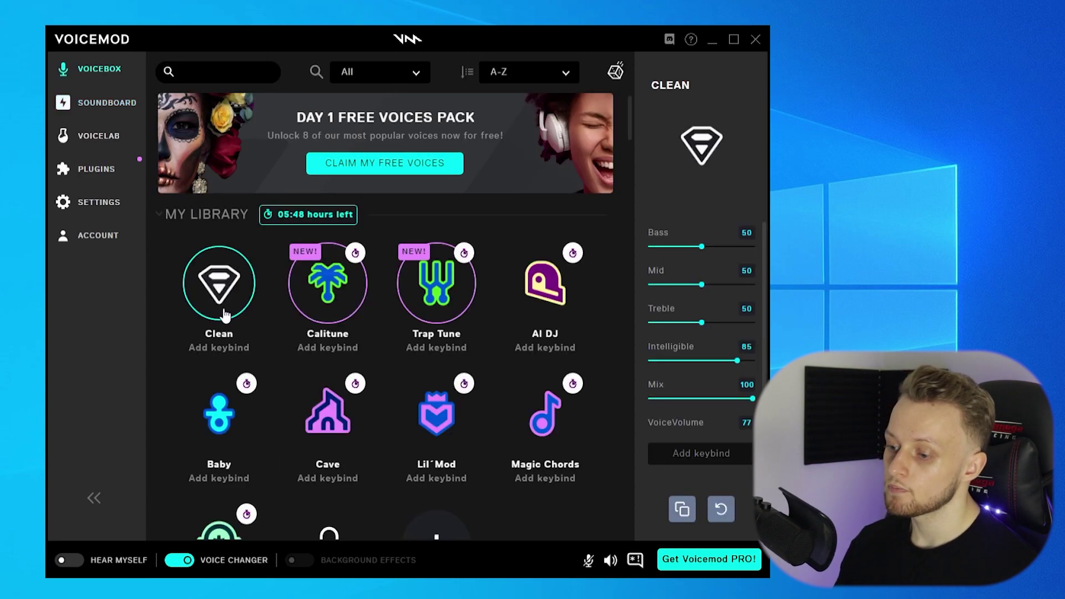
pyautogui.press('super')
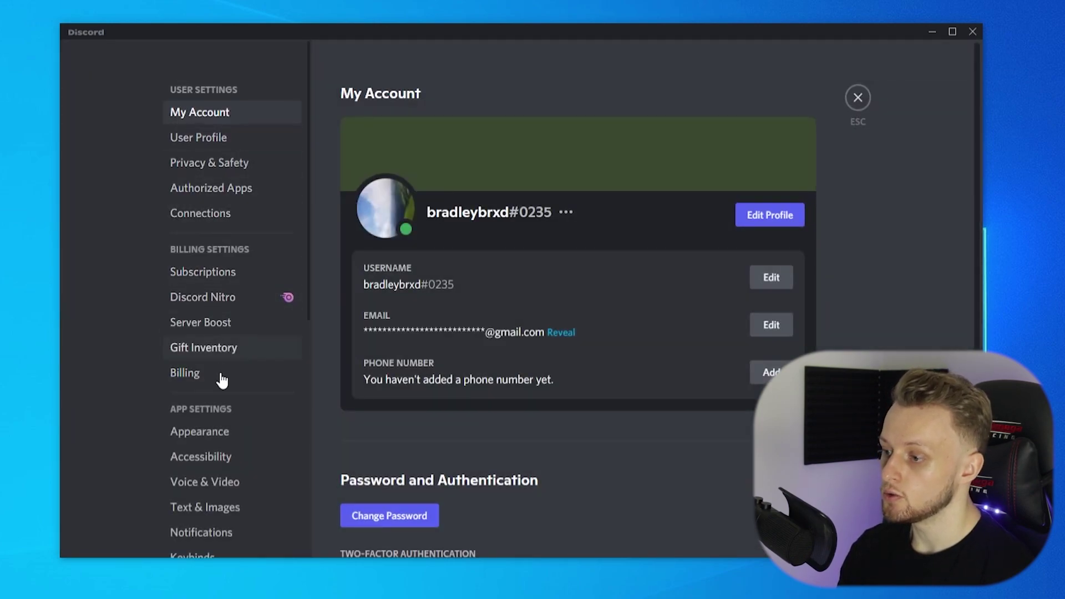
# Set Discord's Voice & Video input device to Microphone (Voicemod Virtual Audio Device)
pyautogui.click(256, 482)
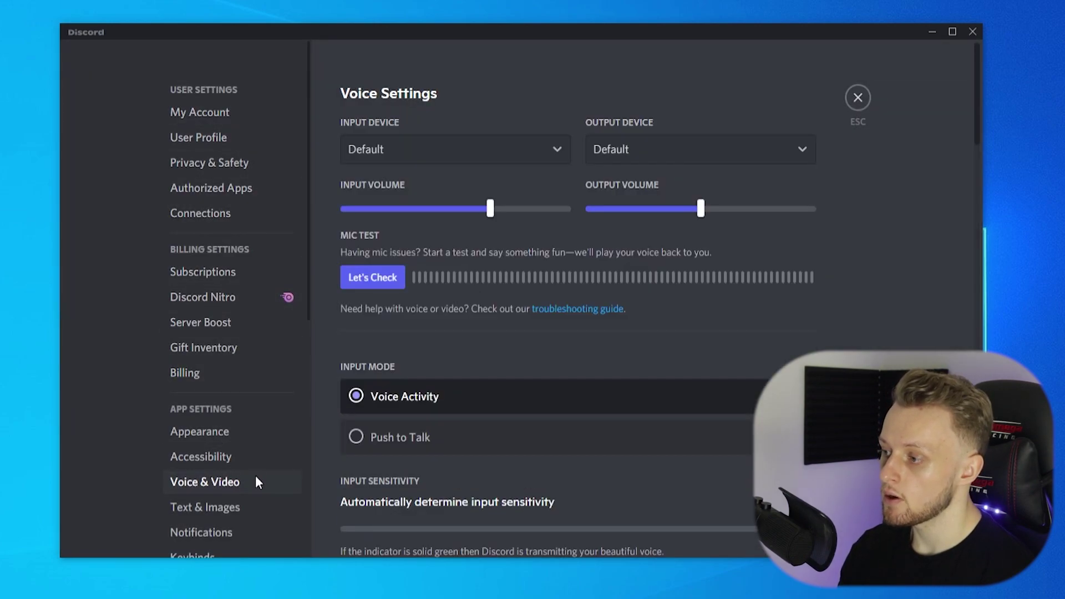
pyautogui.click(461, 149)
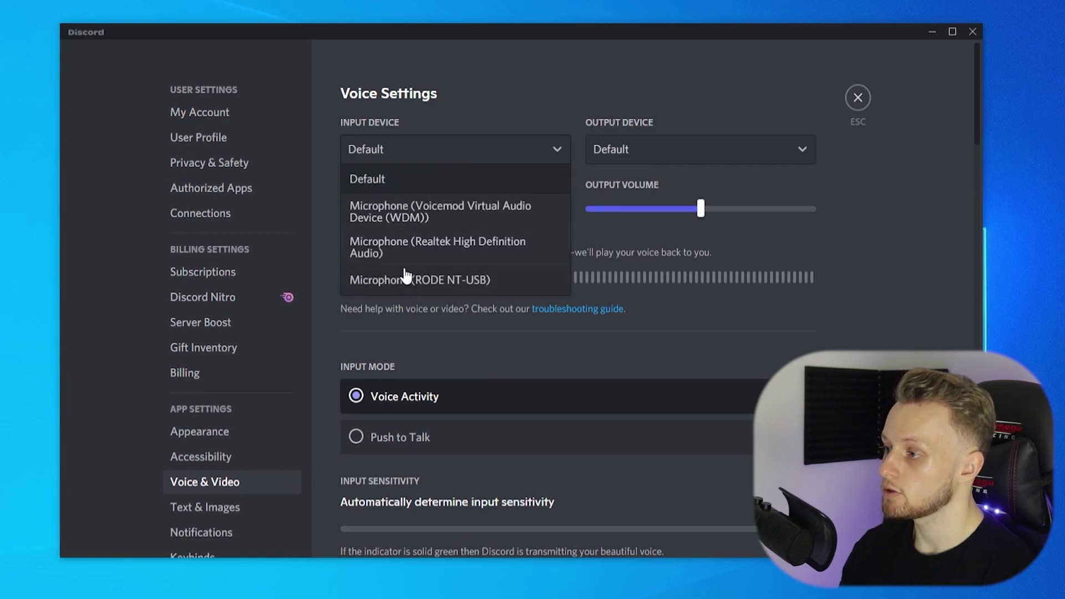
pyautogui.click(477, 213)
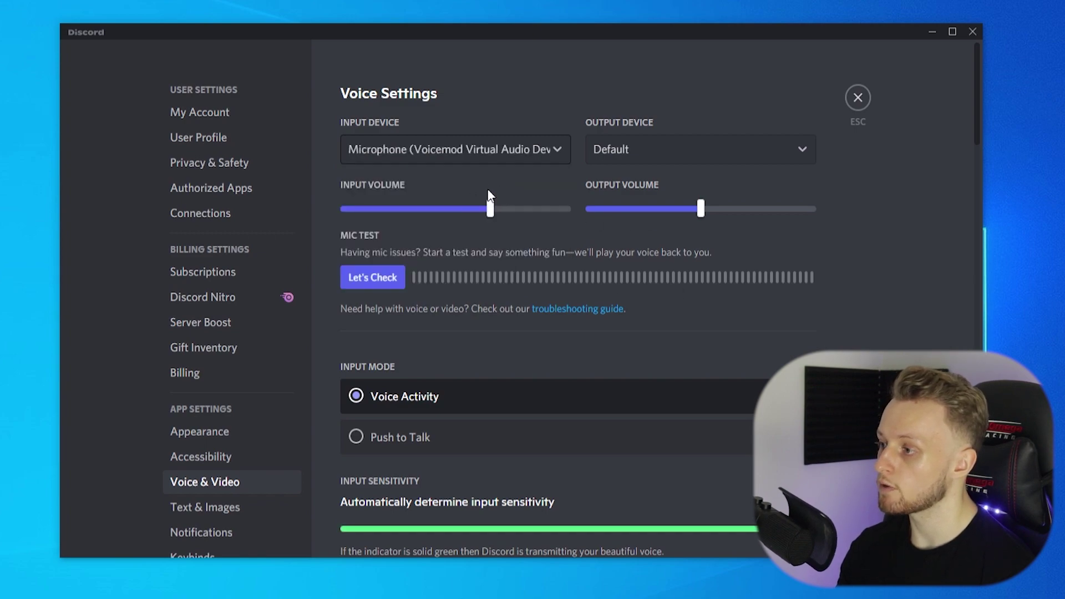